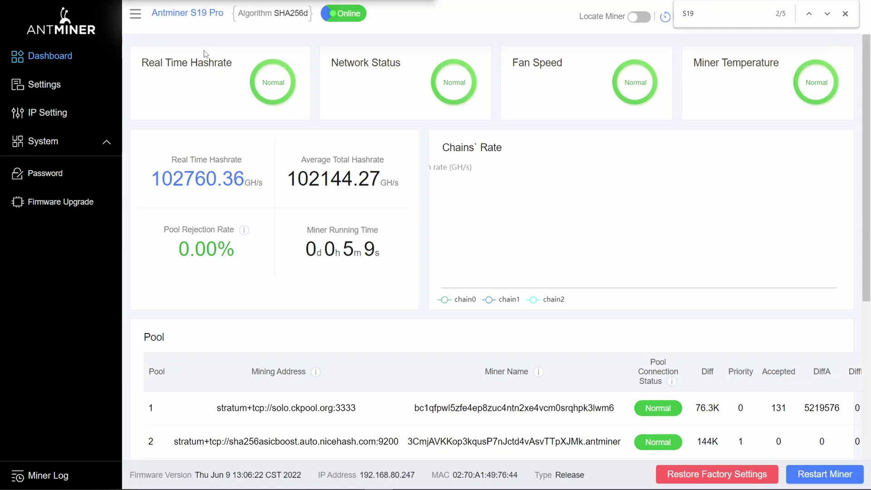
- Highlight the firmware date, 3.47 kW load, 14.7 A L1 load and 101.903 TH/s speed; show the per-board power tooltip
double_click(213, 475)
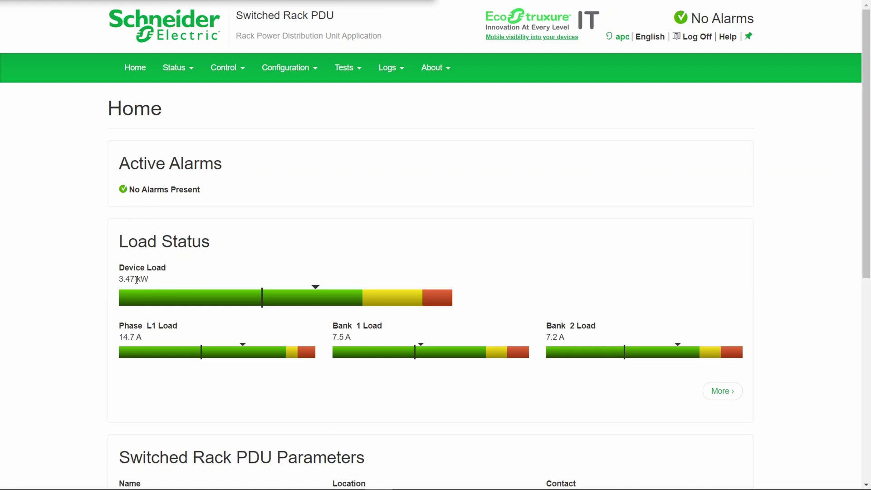
left_click_drag(135, 278, 117, 283)
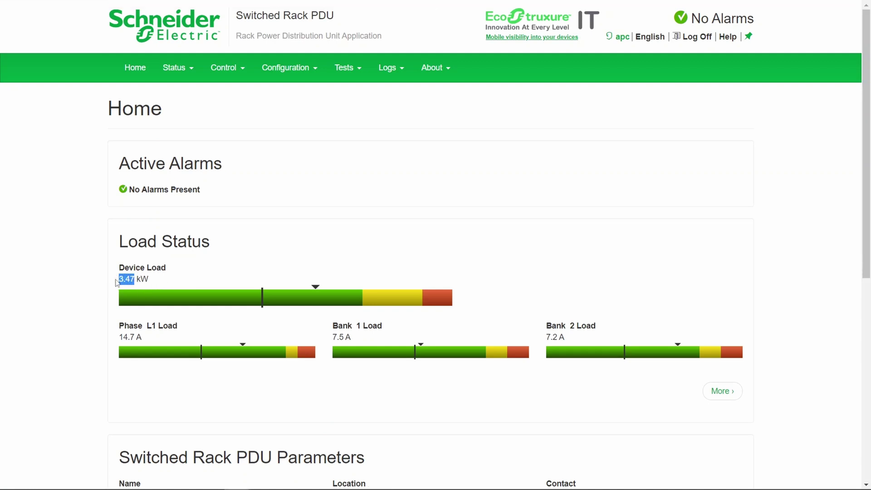
left_click(85, 325)
left_click_drag(136, 339, 117, 342)
left_click(75, 344)
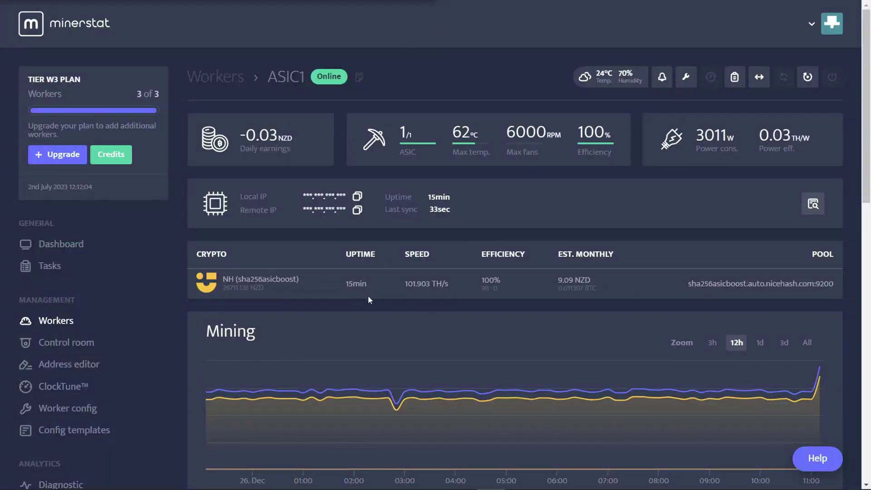
left_click_drag(406, 285, 409, 284)
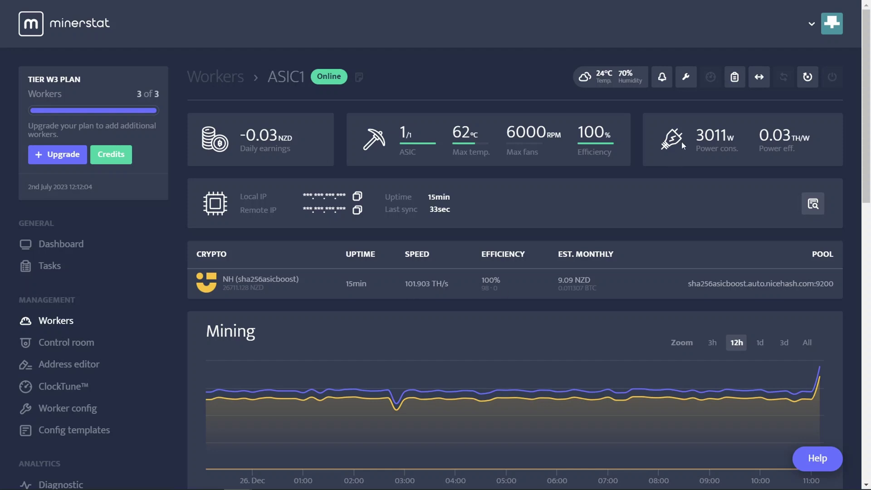
mouse_move(694, 140)
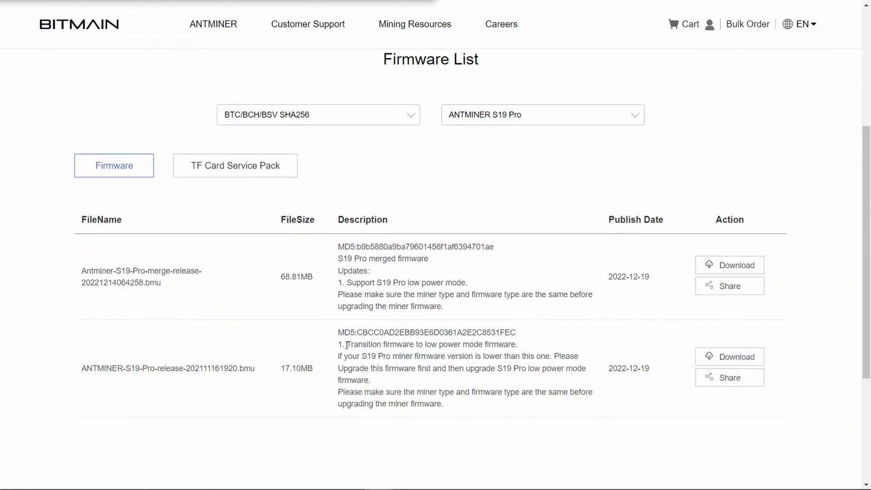
- Review the transition firmware note, then download Antminer-S19-Pro-merge-release-20221214064258.bmu
left_click_drag(347, 345, 450, 345)
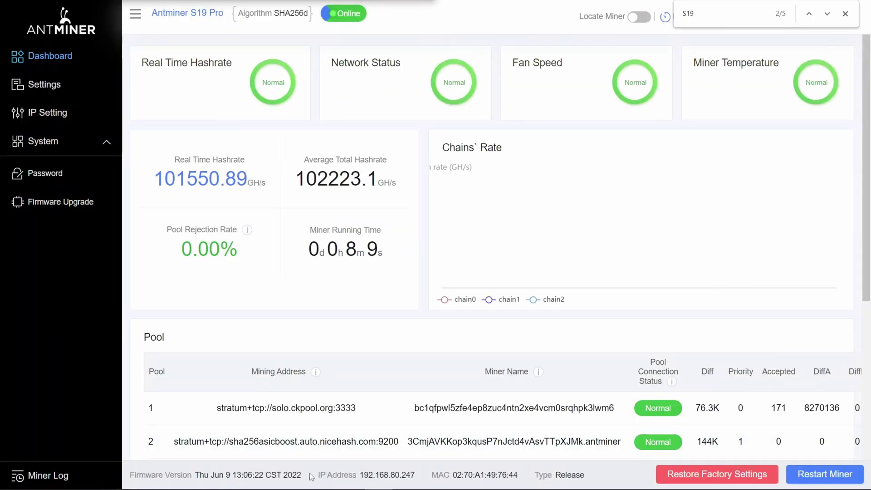
left_click_drag(302, 477, 283, 477)
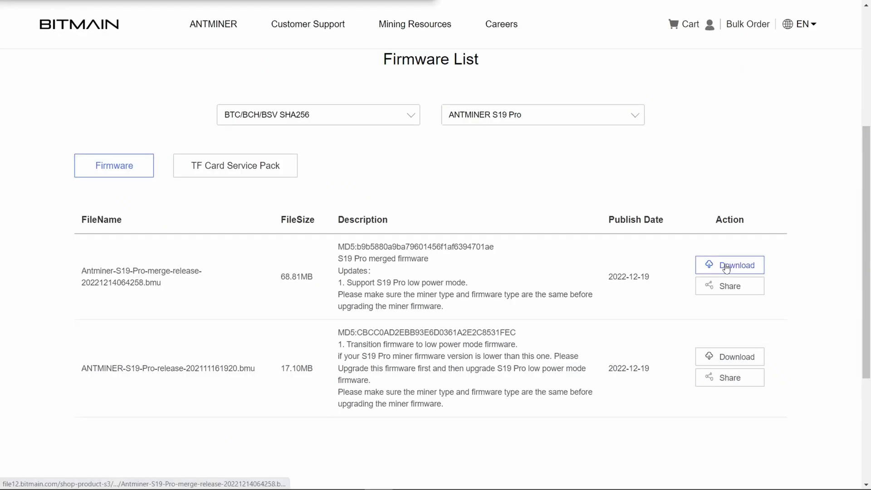
left_click(726, 268)
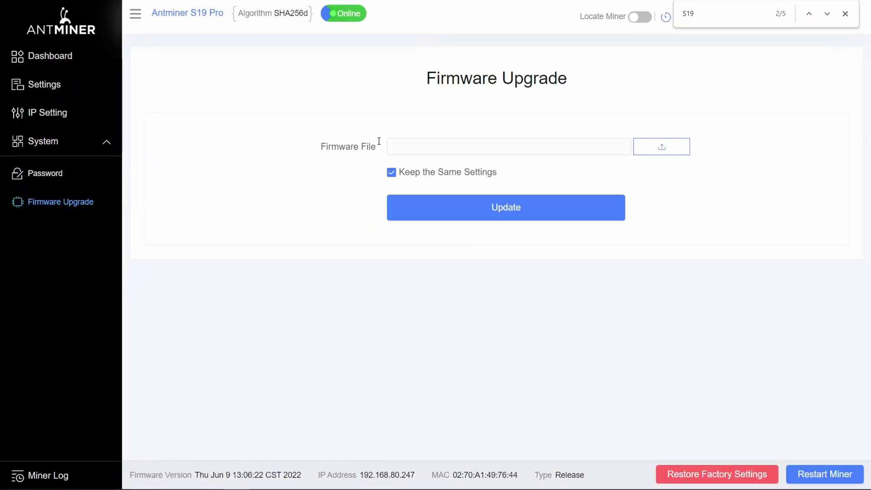
- Flash the merged .bmu firmware with settings kept, and confirm the new Dec 6 2022 firmware date
left_click(659, 148)
left_click(496, 209)
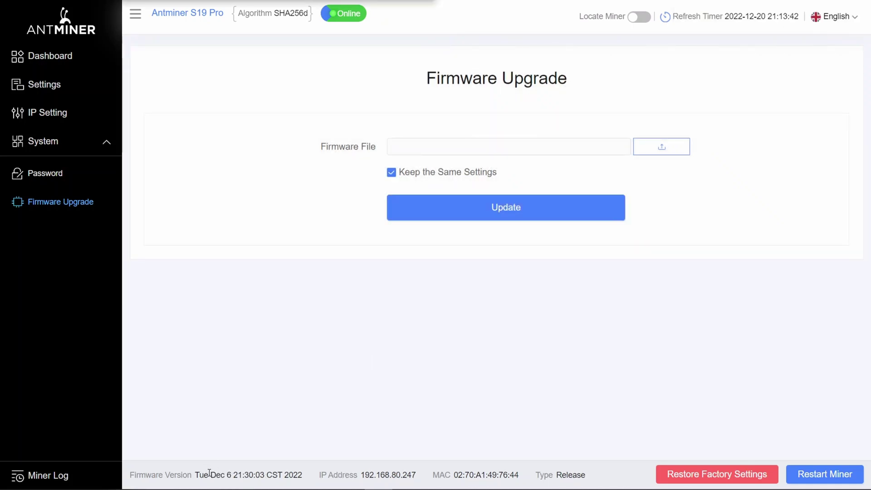
left_click_drag(210, 474, 230, 473)
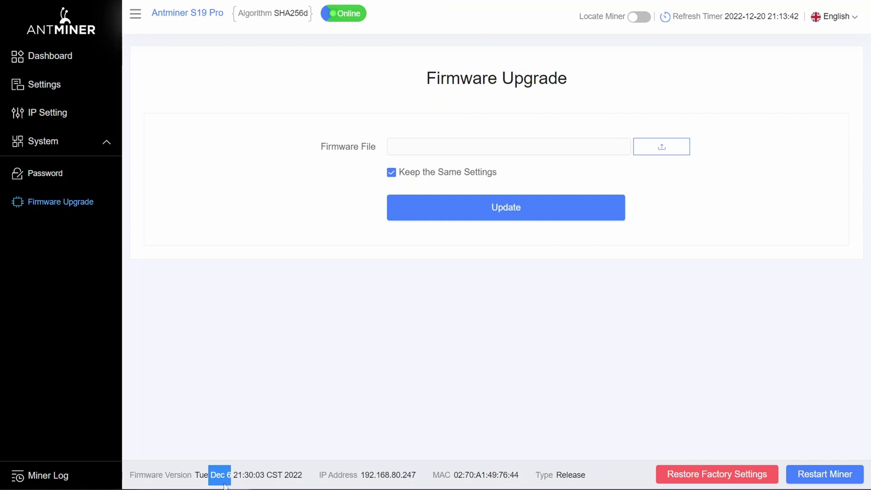
left_click(283, 477)
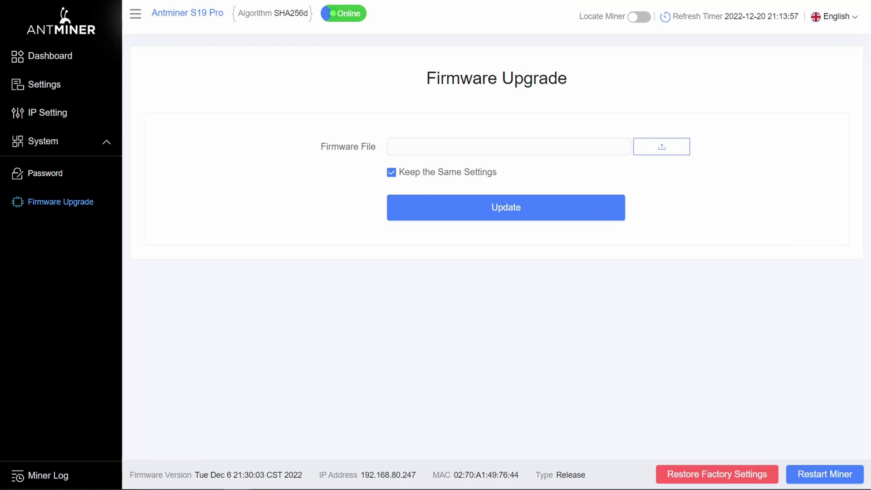
left_click(68, 117)
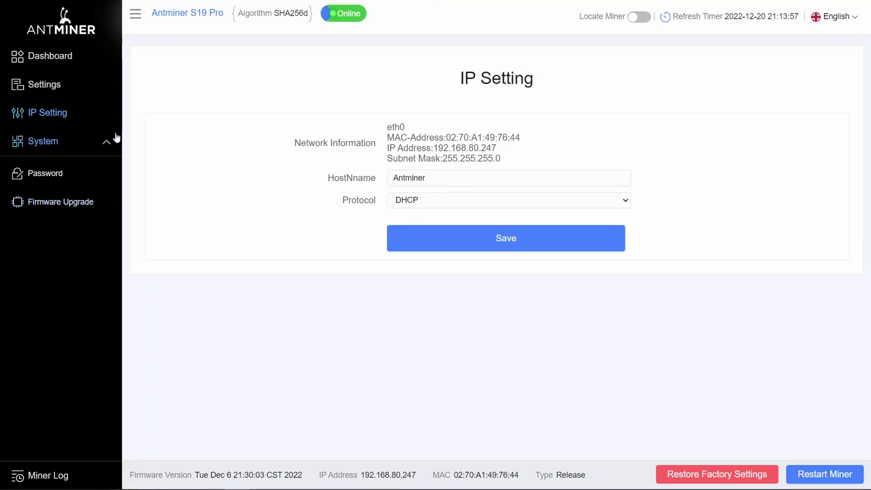
- Go to the miner Settings page and expand the Mode dropdown to reveal the Low Power option
left_click(48, 88)
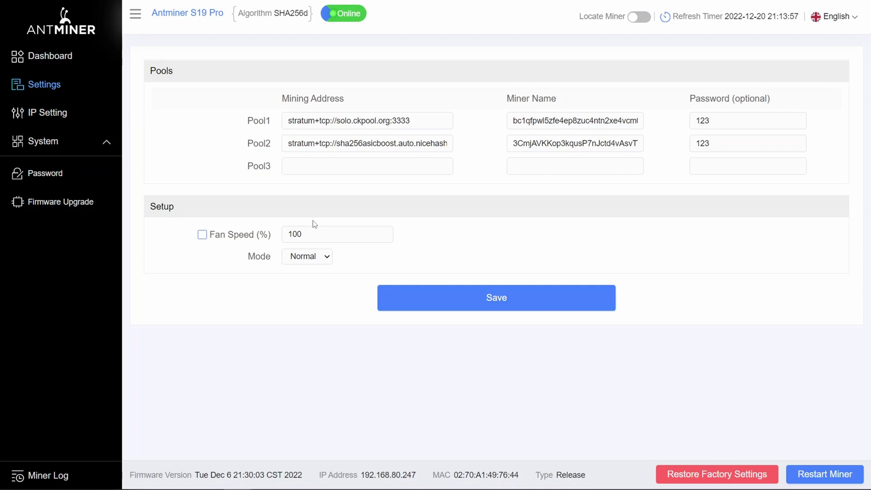
left_click(316, 257)
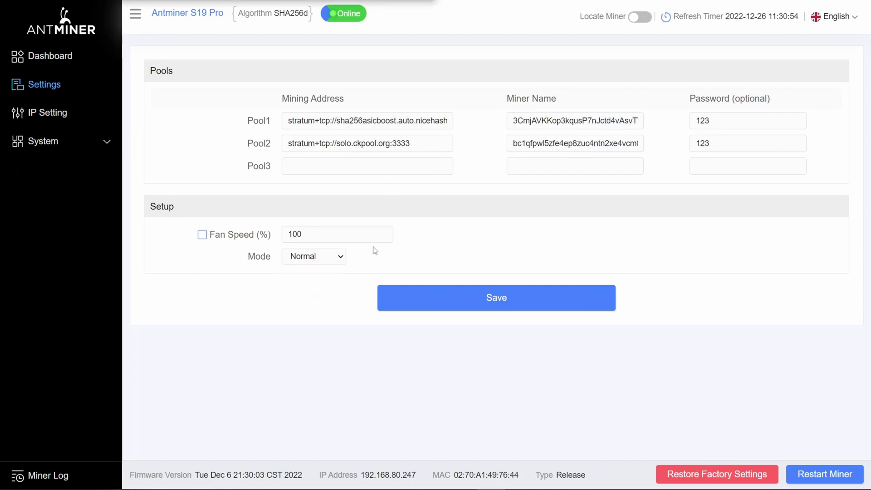
left_click(341, 256)
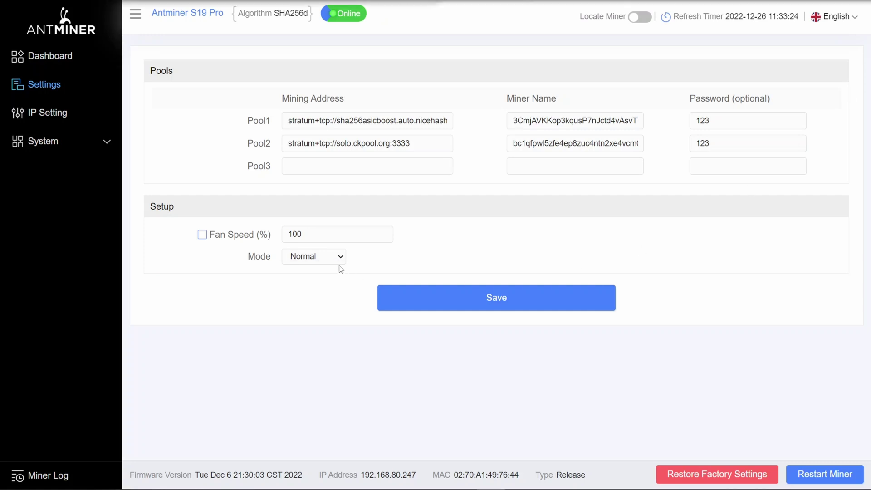
- Select Low Power in the Mode dropdown and save the setting
left_click(333, 261)
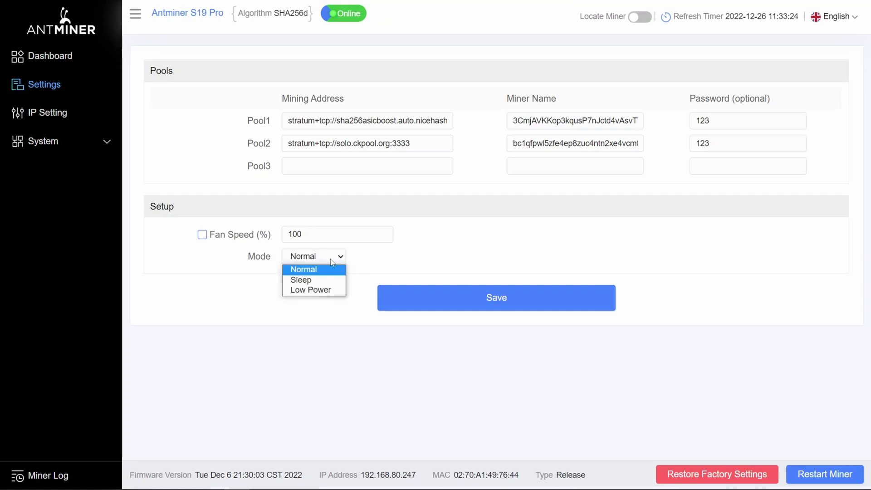
left_click(311, 291)
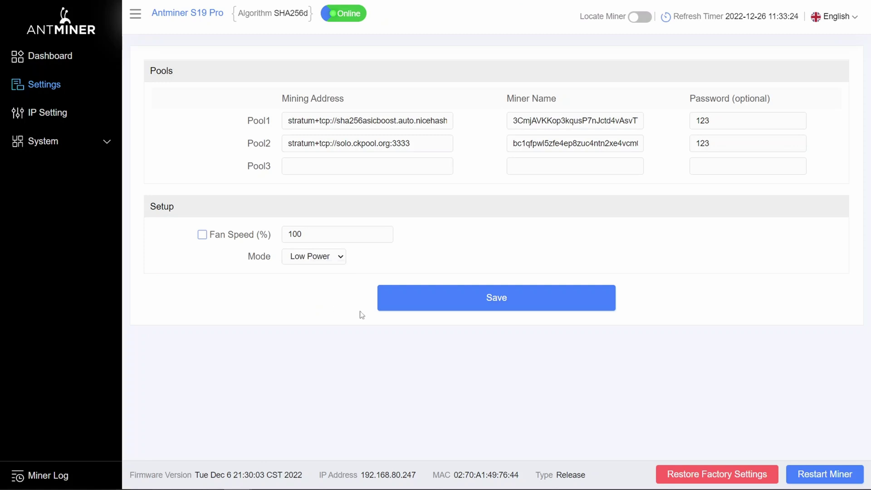
left_click(473, 306)
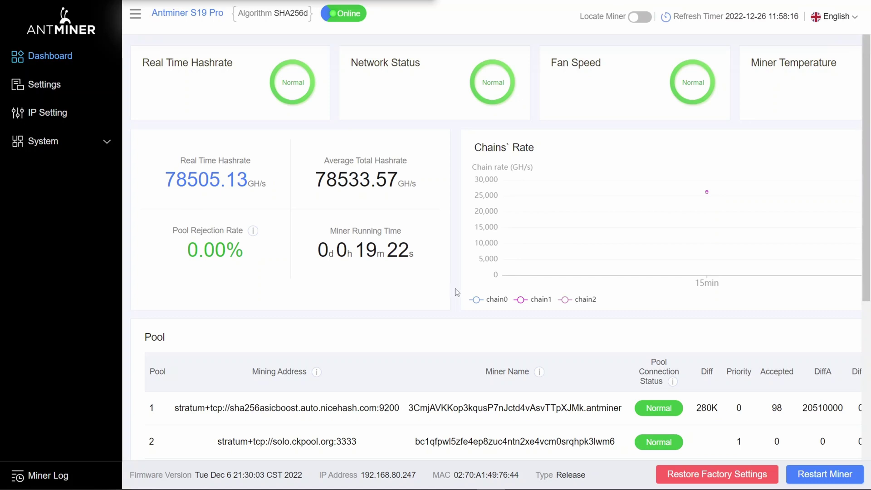
left_click_drag(154, 62, 204, 63)
left_click(208, 92)
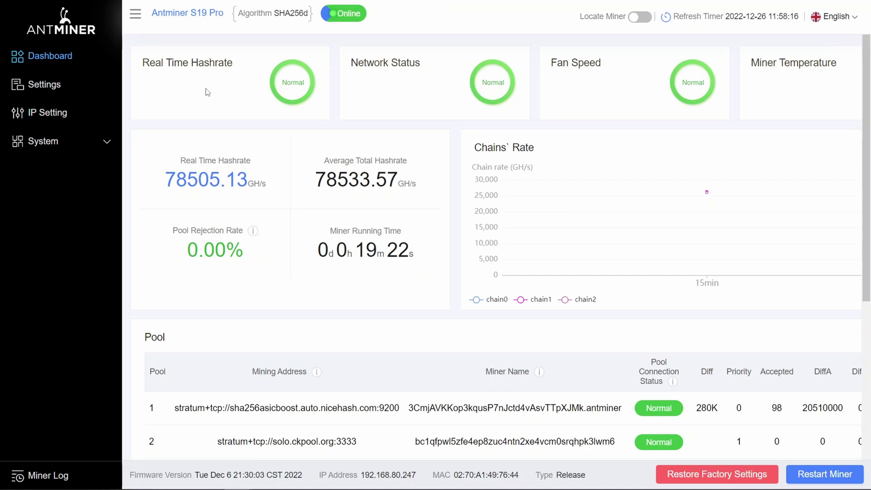
left_click_drag(316, 179, 338, 180)
left_click(309, 181)
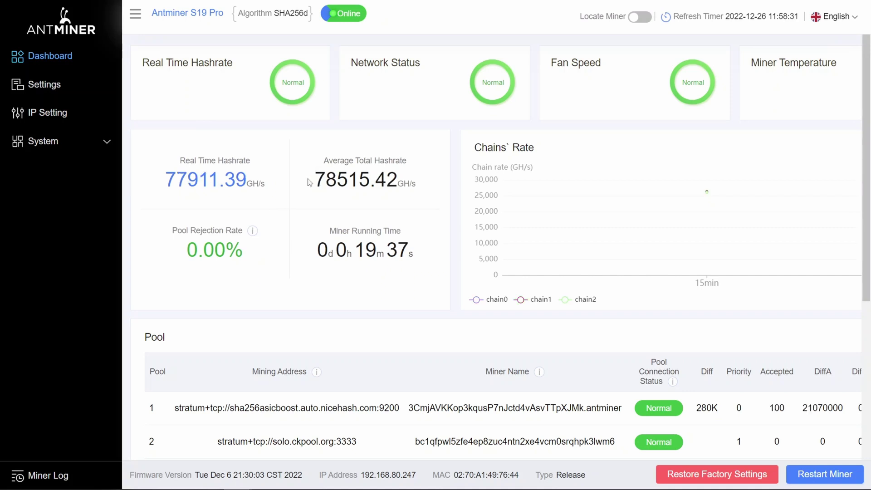
scroll(422, 318, "down", 6)
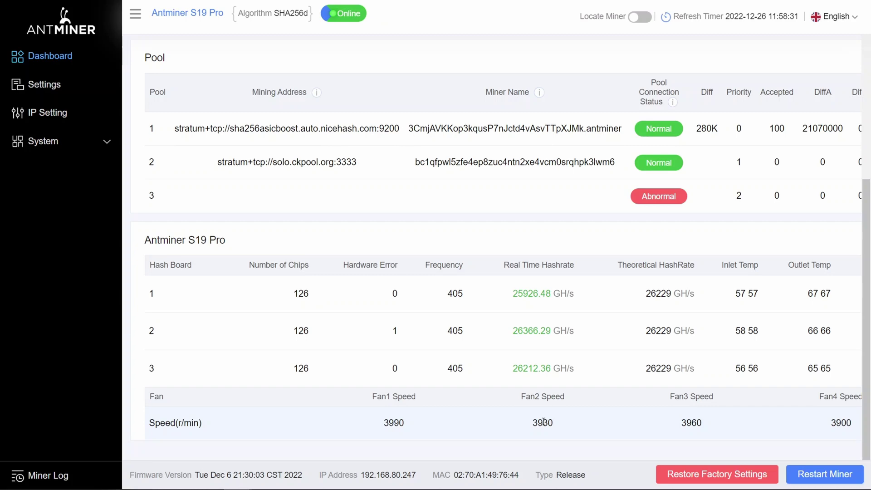
scroll(565, 391, "up", 6)
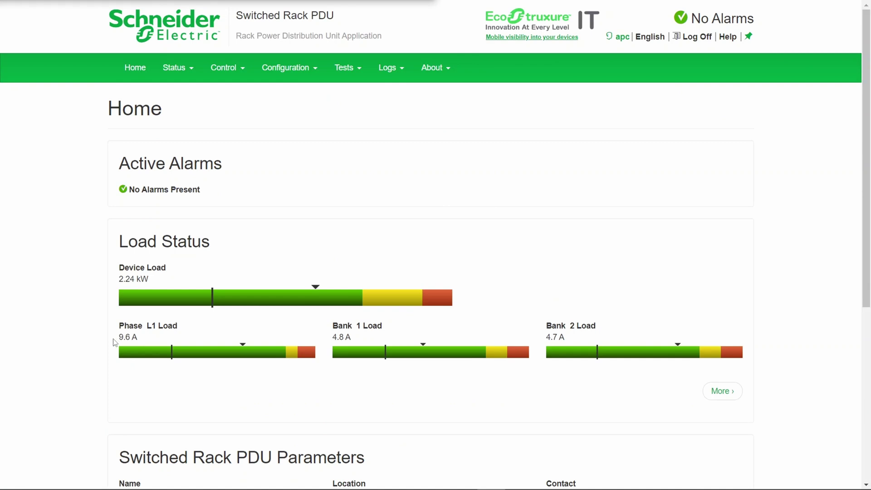
left_click_drag(117, 339, 138, 338)
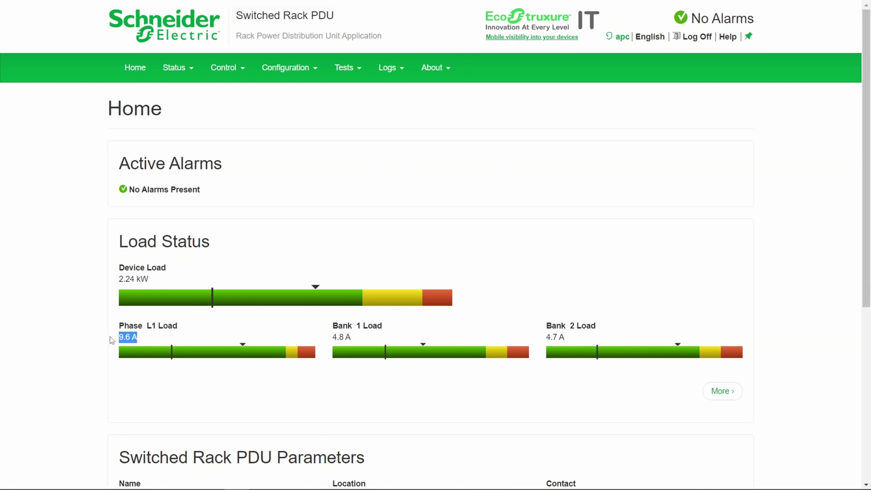
left_click(90, 340)
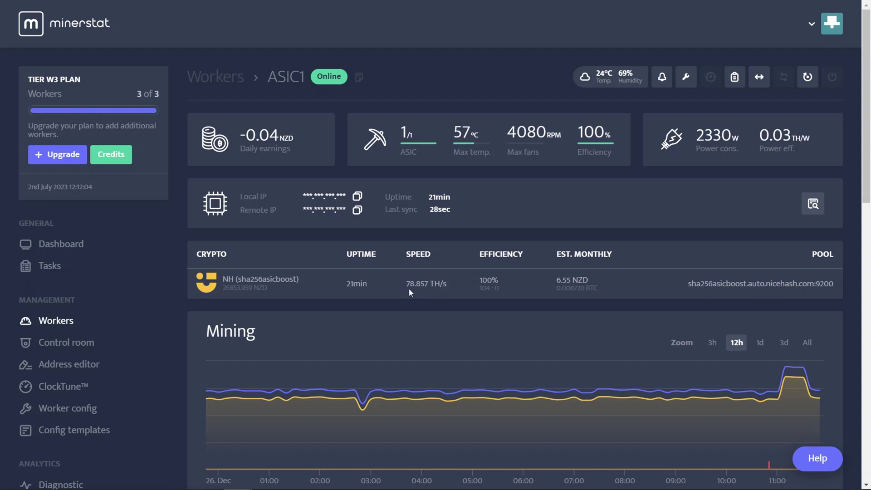
mouse_move(712, 139)
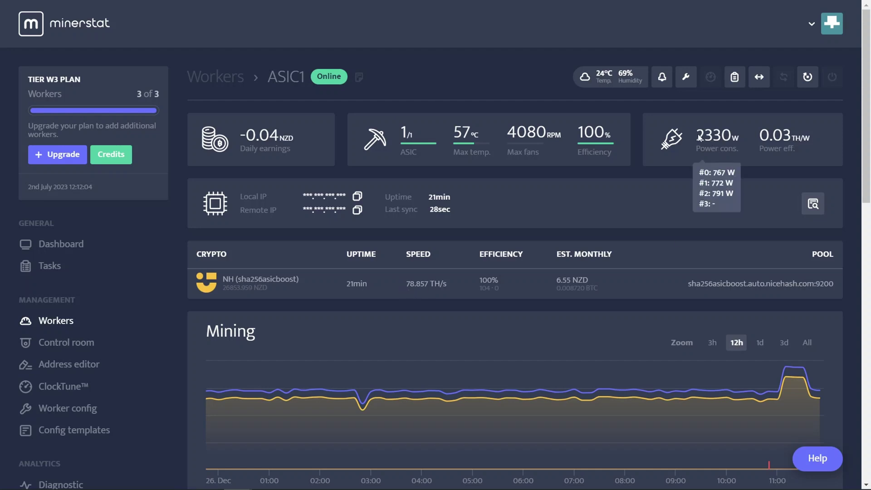
left_click_drag(700, 138, 726, 137)
left_click(644, 198)
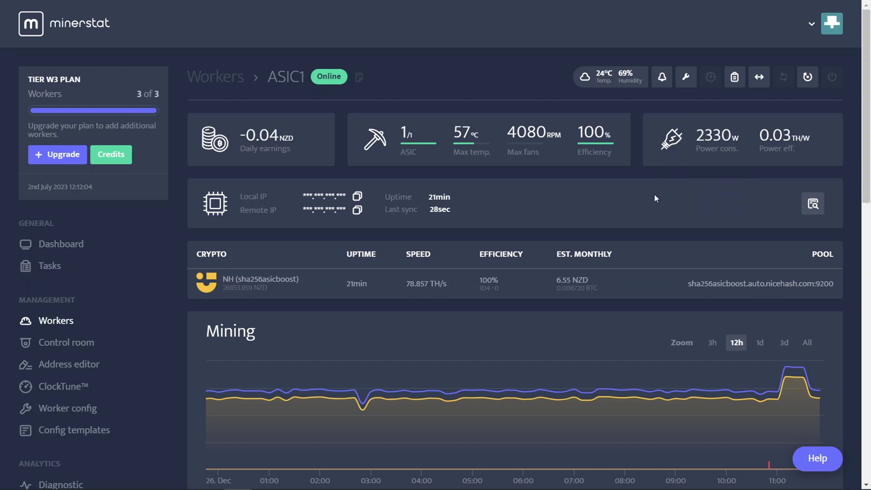